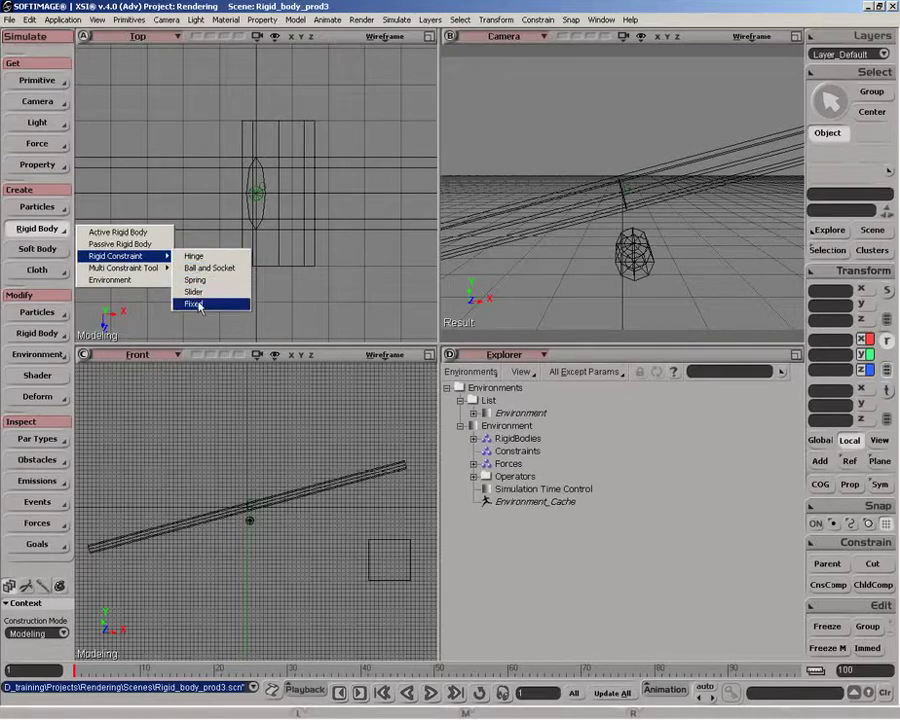
# Step: Chain hinge constraints with the Multi Constraint Tool from the small cylinder to the long beam, and from the beam to the cube
pyautogui.click(265, 558)
pyautogui.press('c')
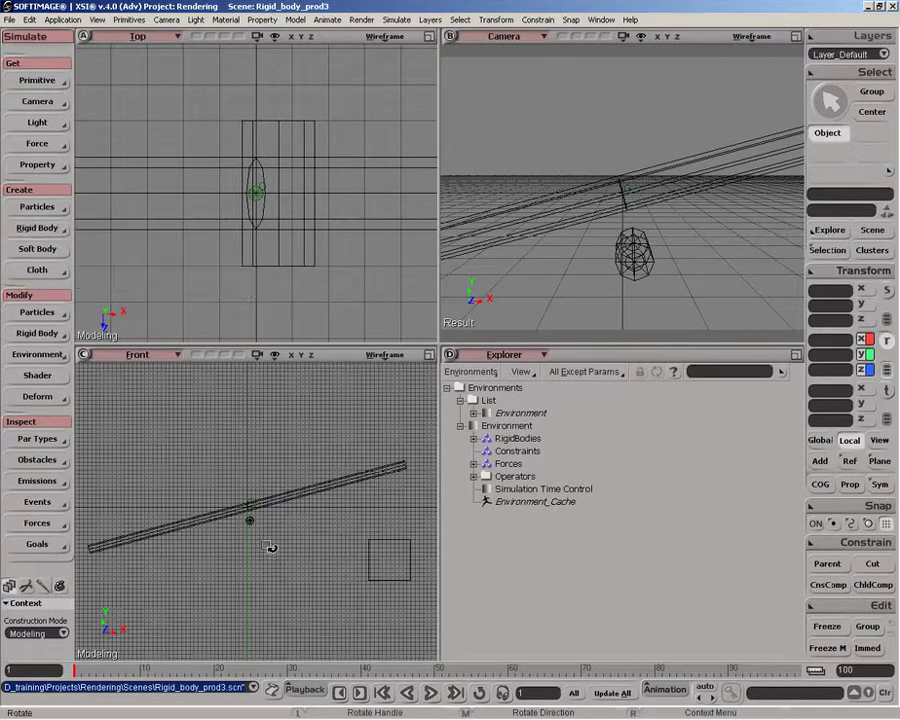
pyautogui.press('z')
pyautogui.middleClick(269, 542)
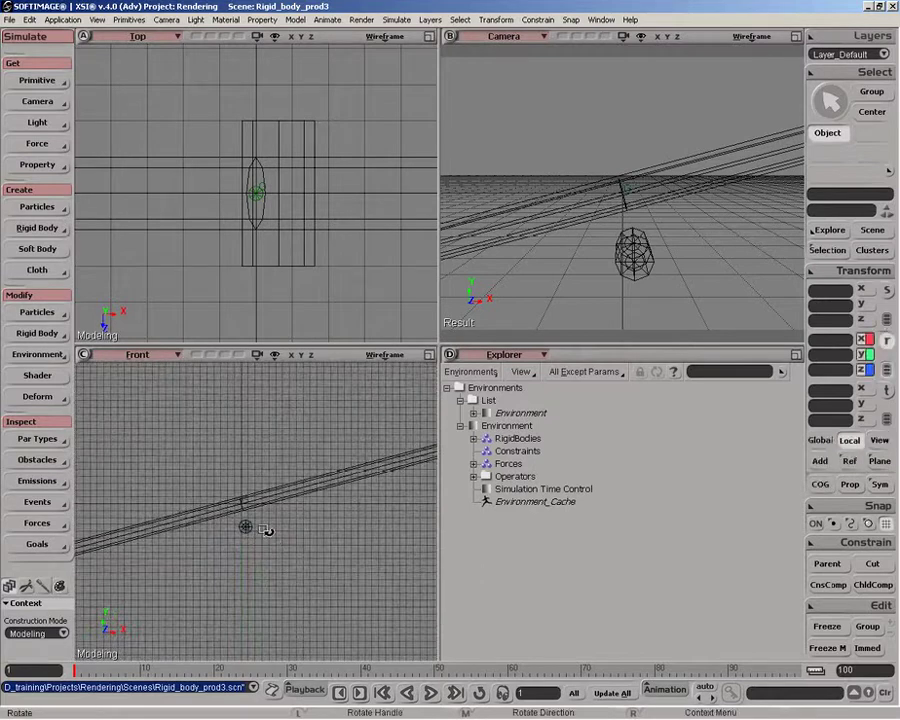
pyautogui.press('space')
pyautogui.click(252, 528)
pyautogui.press('c')
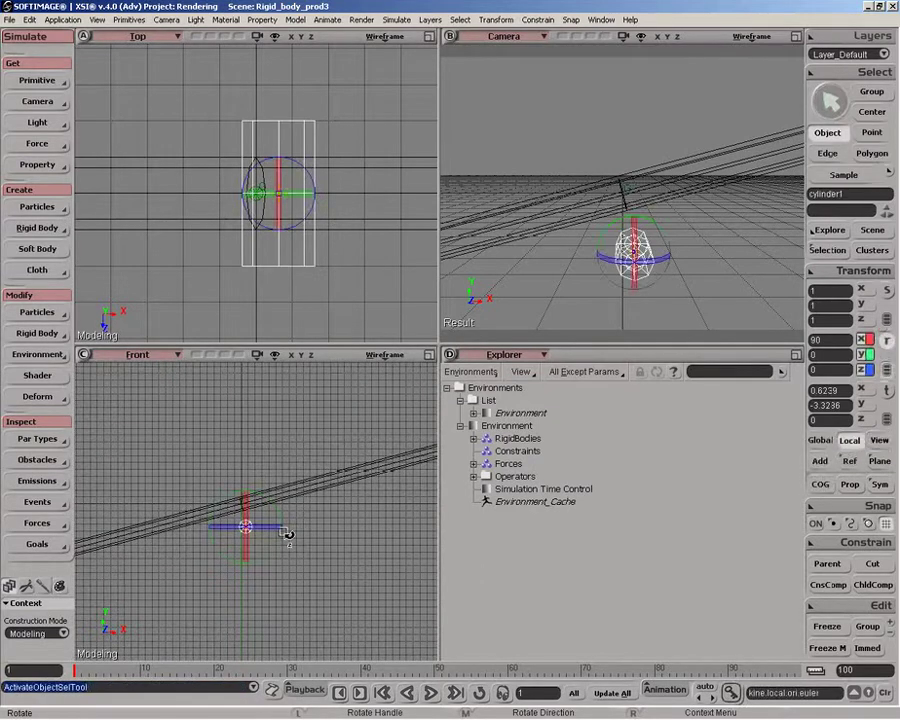
pyautogui.press('z')
pyautogui.rightClick(341, 536)
pyautogui.moveTo(338, 536); pyautogui.dragTo(307, 531)
pyautogui.press('c')
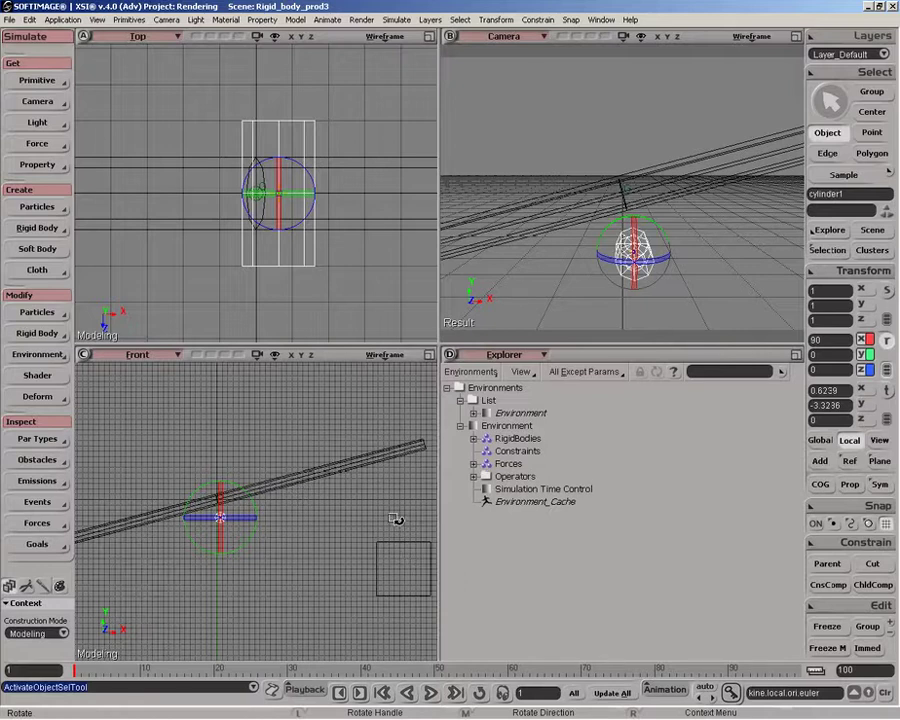
pyautogui.click(40, 229)
pyautogui.moveTo(123, 270)
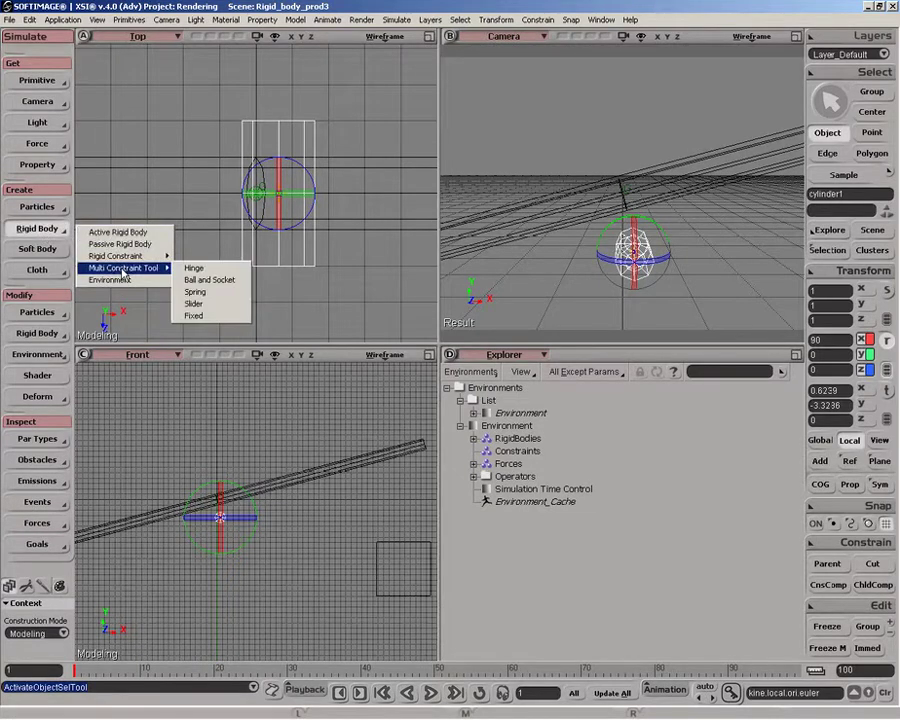
pyautogui.click(188, 270)
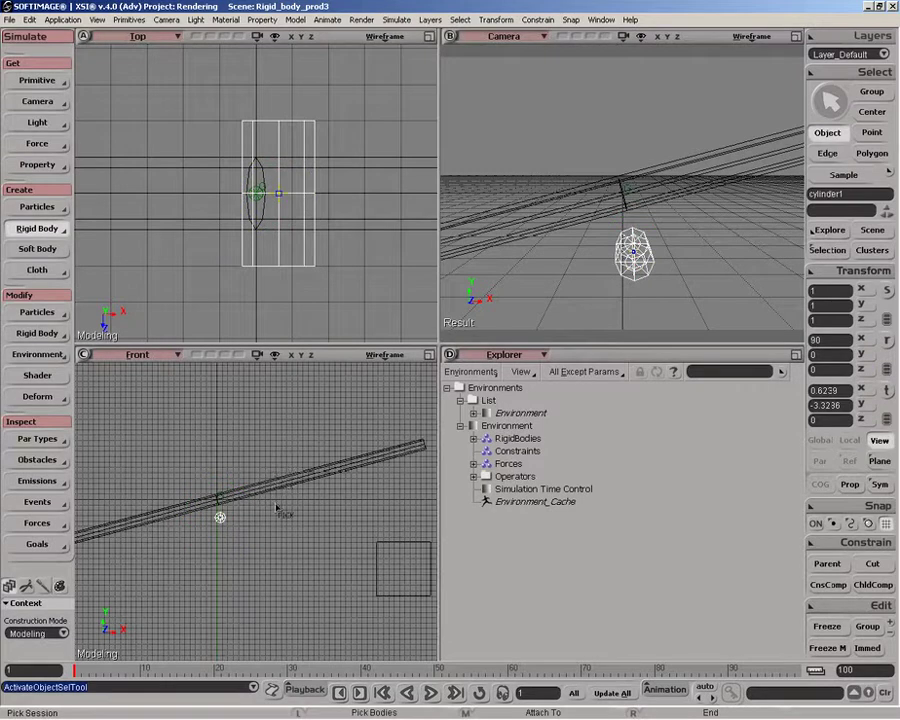
pyautogui.middleClick(286, 482)
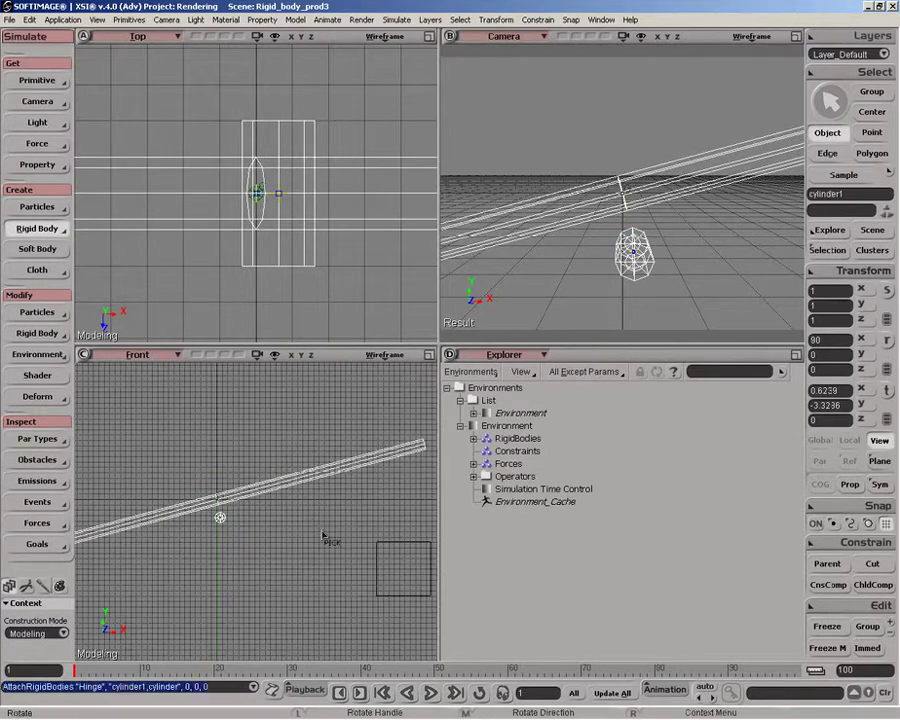
pyautogui.click(395, 561)
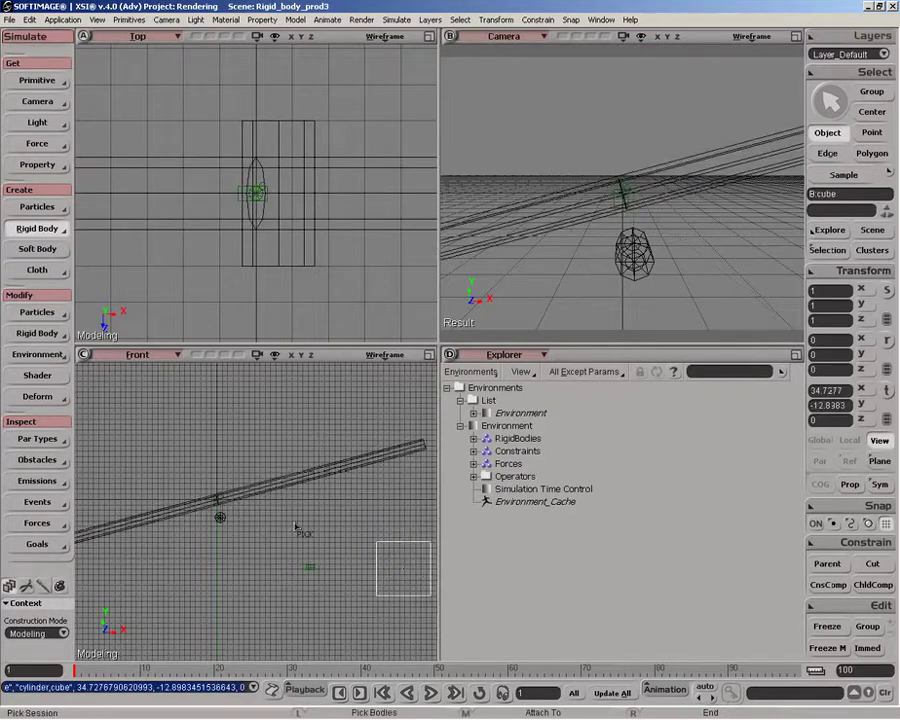
pyautogui.rightClick(281, 608)
# Step: Rotate the hinge between the small cylinder and the beam to 90 degrees about its local Y axis
pyautogui.click(474, 451)
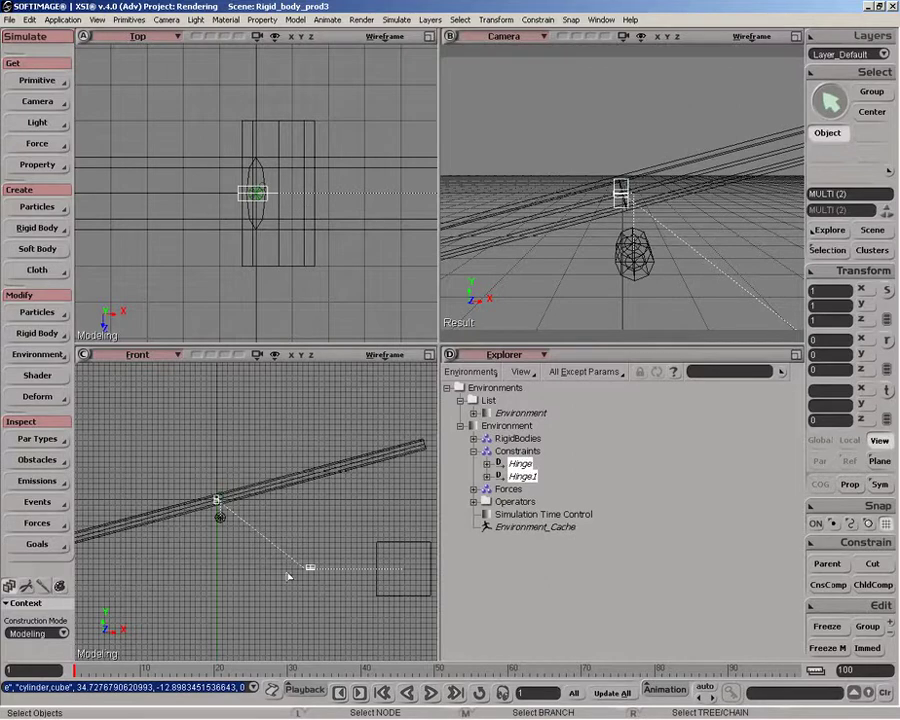
pyautogui.click(519, 464)
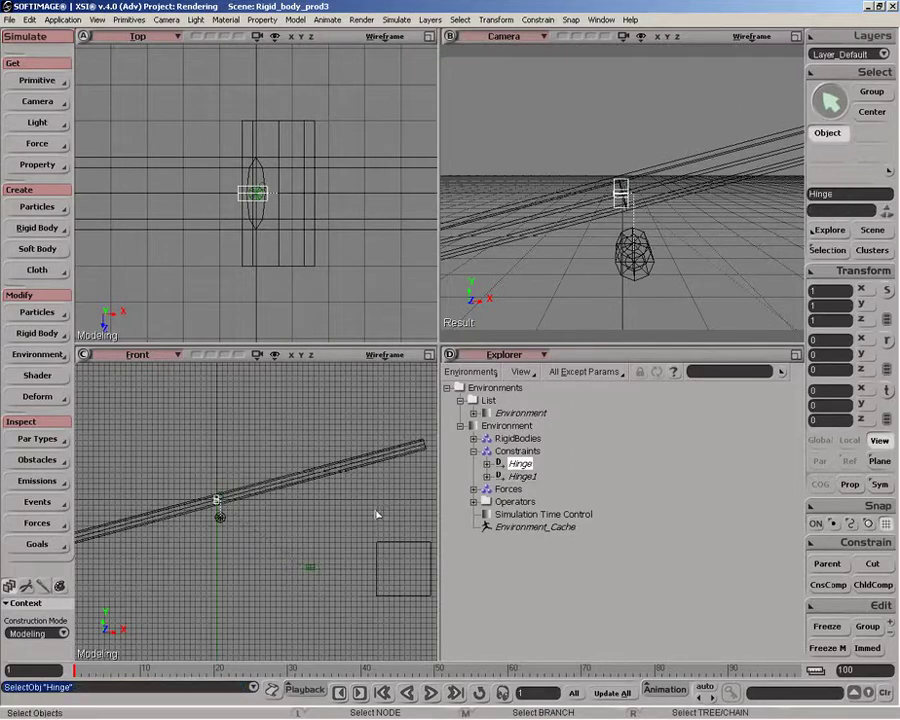
pyautogui.click(887, 341)
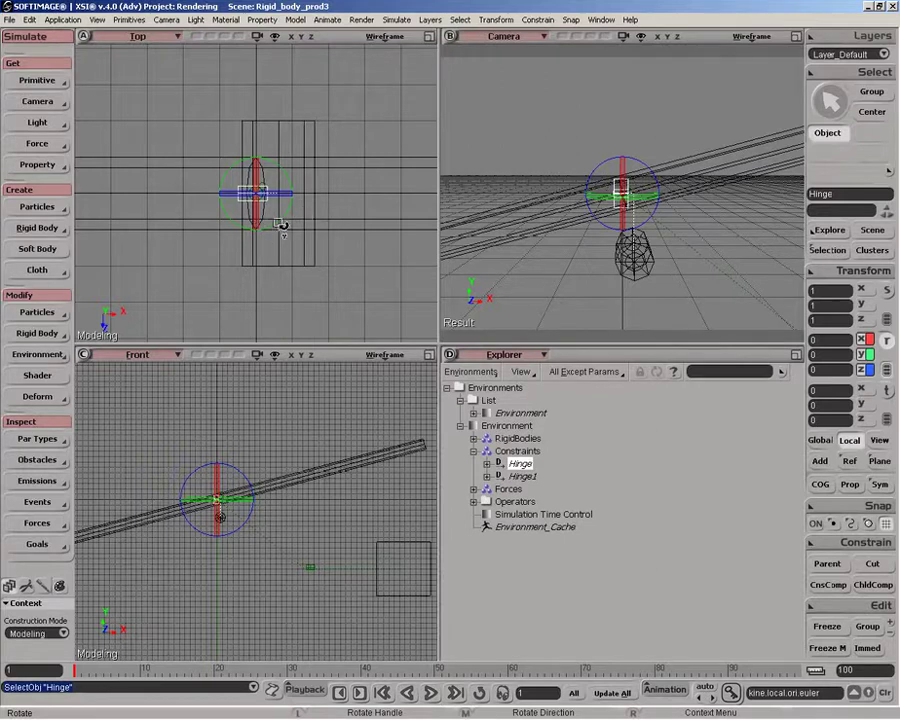
pyautogui.moveTo(278, 230); pyautogui.dragTo(307, 176)
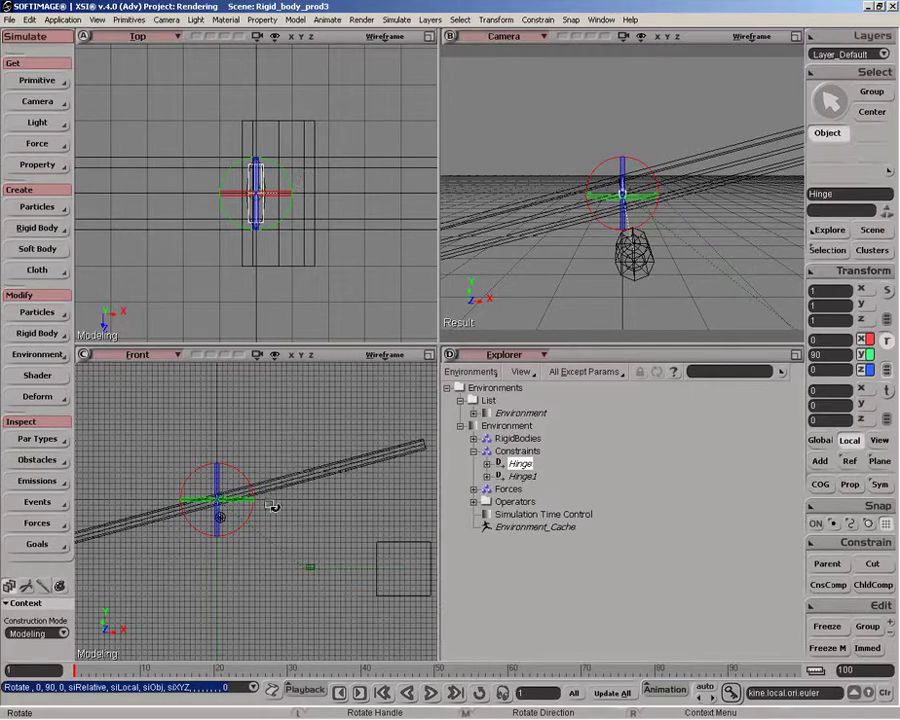
# Step: Move the cylinder–beam hinge onto the beam directly above the small cylinder, to about X 0.65, Y 0.18
pyautogui.press('z')
pyautogui.moveTo(263, 540); pyautogui.dragTo(183, 540, button='middle')
pyautogui.moveTo(183, 540); pyautogui.dragTo(325, 540)
pyautogui.moveTo(325, 540); pyautogui.dragTo(358, 533, button='middle')
pyautogui.press('v')
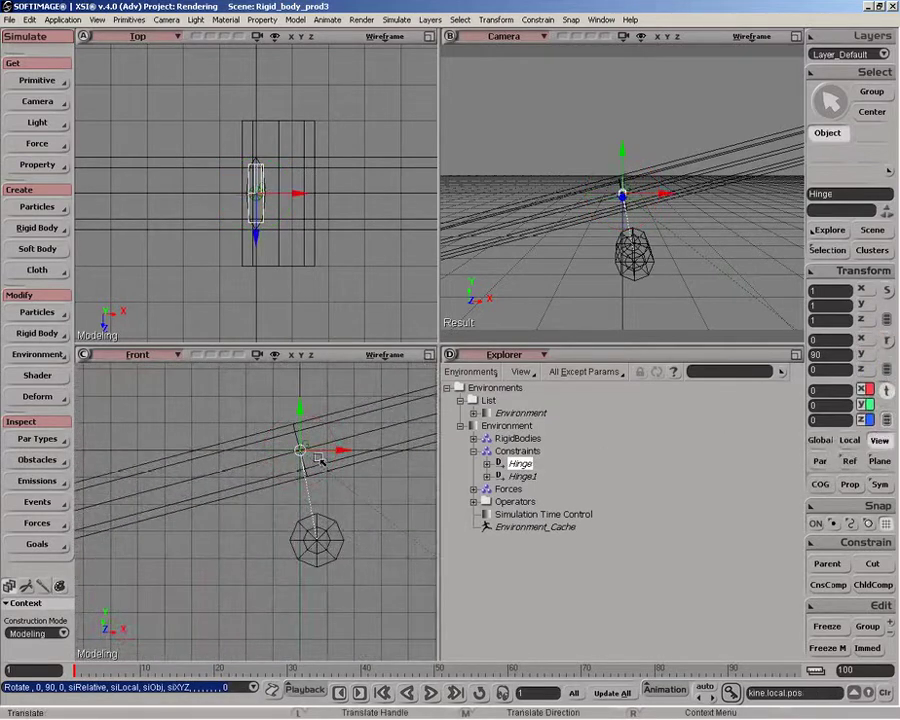
pyautogui.moveTo(306, 456); pyautogui.dragTo(323, 453)
# Step: Rotate the cube's hinge 90 degrees about Y and move it near the beam's raised end, to about X 35.1, Y 9.47
pyautogui.press('z')
pyautogui.moveTo(329, 556); pyautogui.dragTo(318, 552, button='right')
pyautogui.moveTo(318, 552); pyautogui.dragTo(114, 531)
pyautogui.moveTo(335, 556); pyautogui.dragTo(288, 547, button='right')
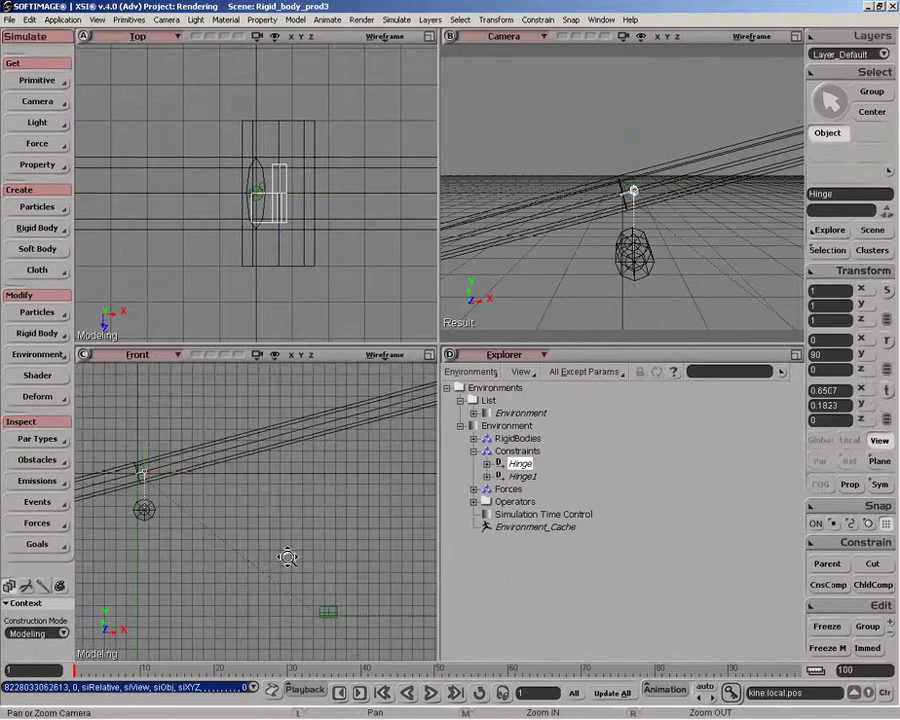
pyautogui.press('space')
pyautogui.click(360, 619)
pyautogui.scroll(5, 370, 621)
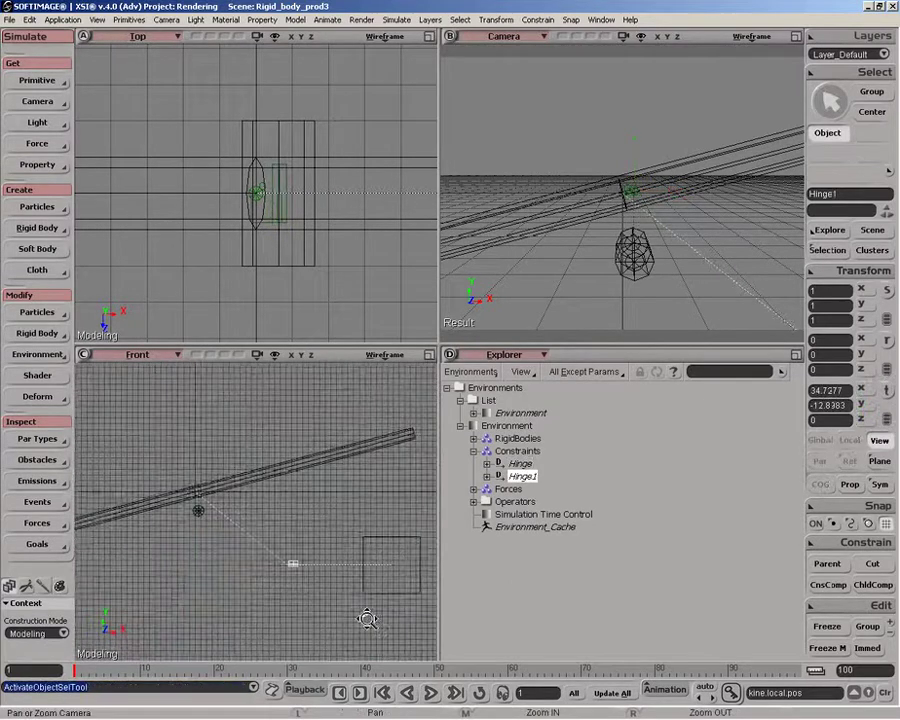
pyautogui.press('c')
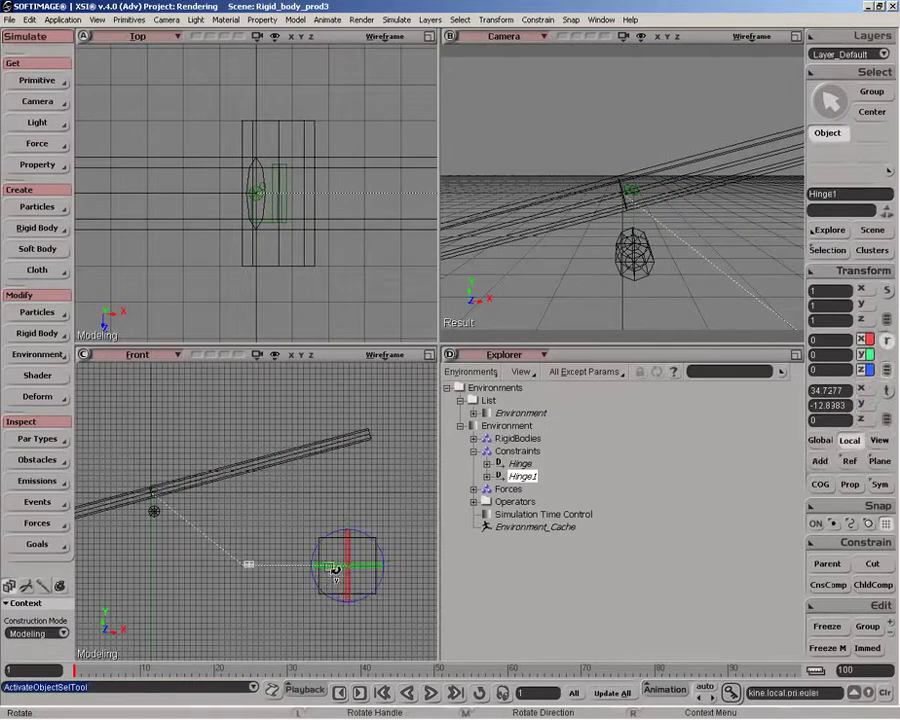
pyautogui.moveTo(336, 571); pyautogui.dragTo(356, 446)
pyautogui.press('v')
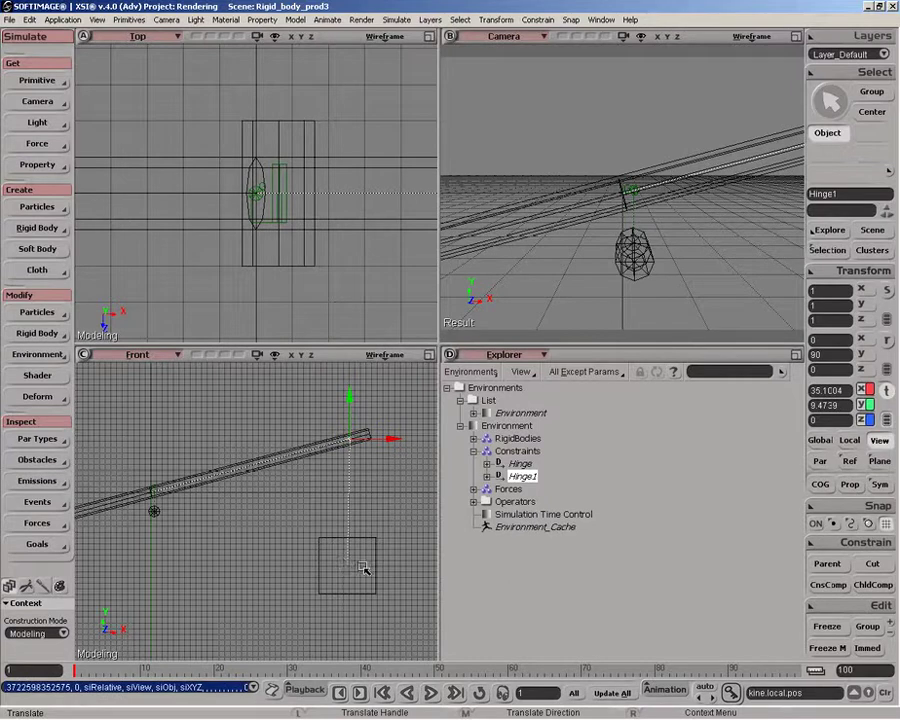
# Step: Set the current placement of both hinges as their rigid body initial state, and play the simulation before returning to frame 1
pyautogui.press('space')
pyautogui.click(268, 534)
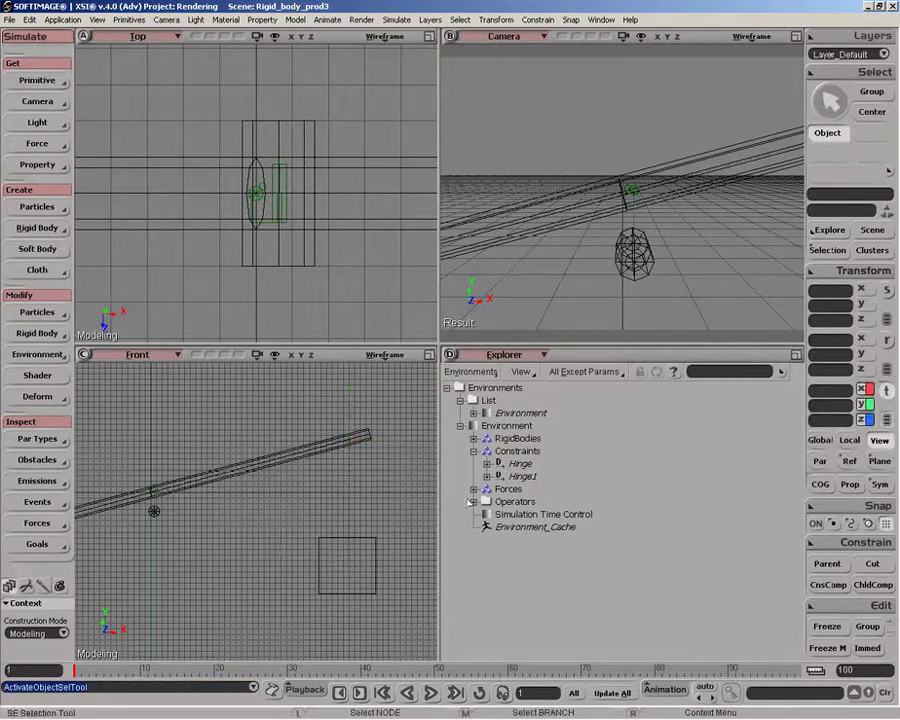
pyautogui.click(520, 464)
pyautogui.keyDown('ctrl'); pyautogui.click(522, 477); pyautogui.keyUp('ctrl')
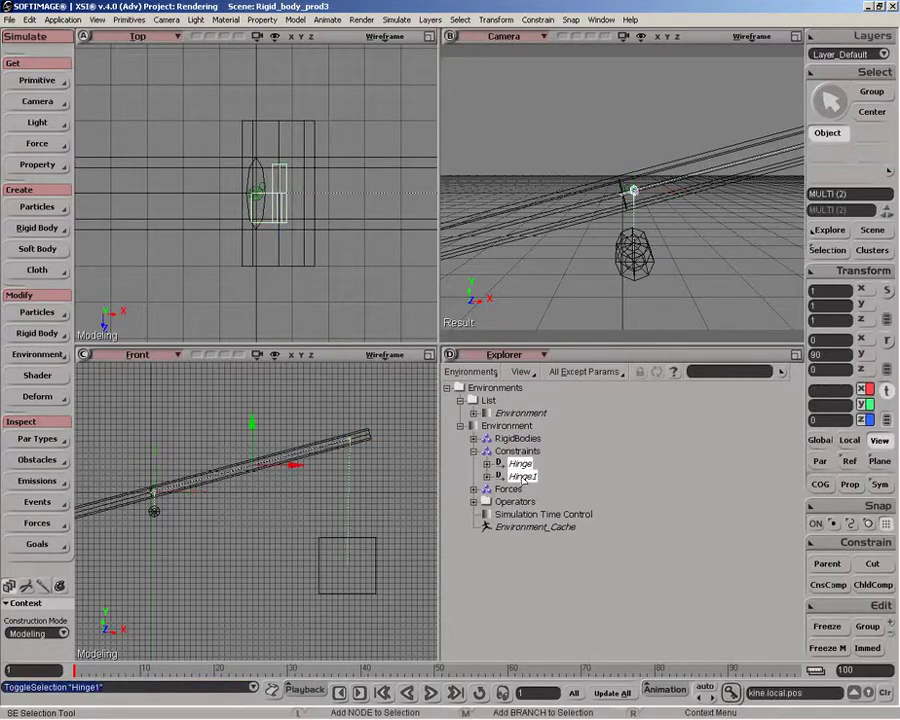
pyautogui.press('v')
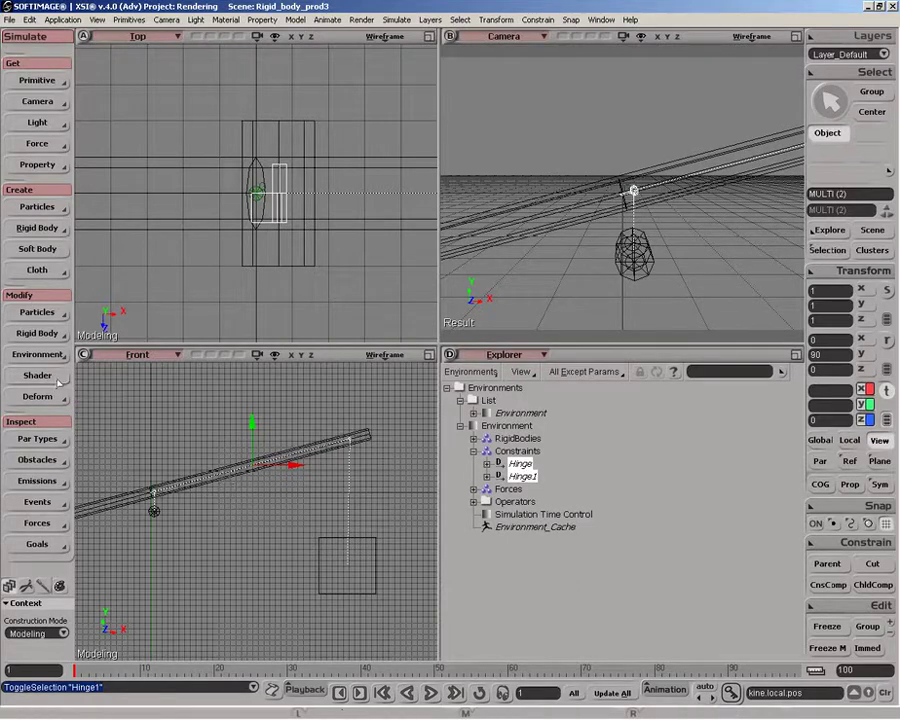
pyautogui.click(38, 334)
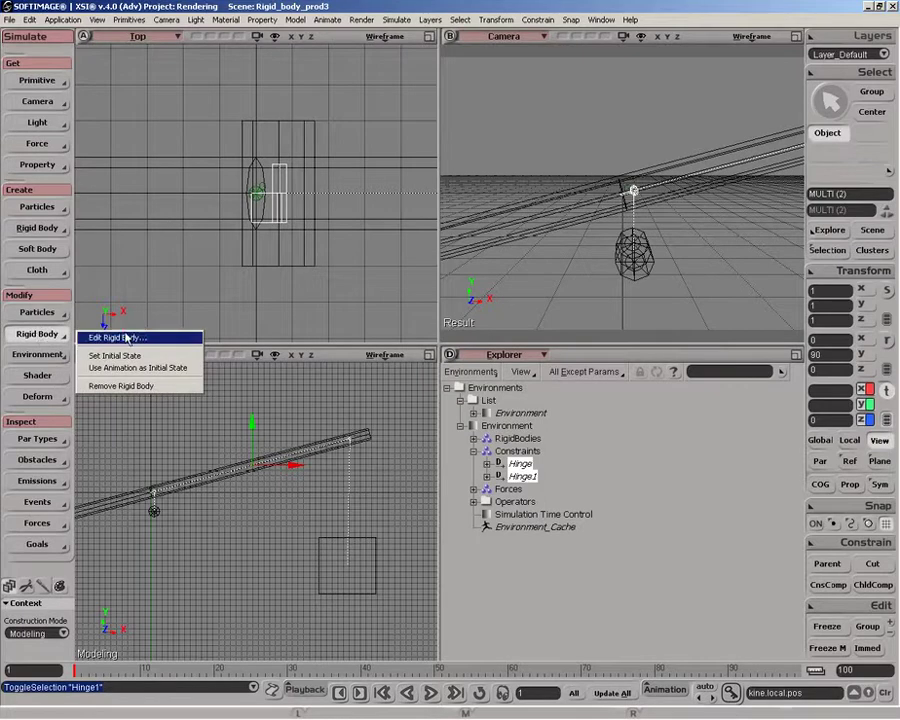
pyautogui.click(145, 359)
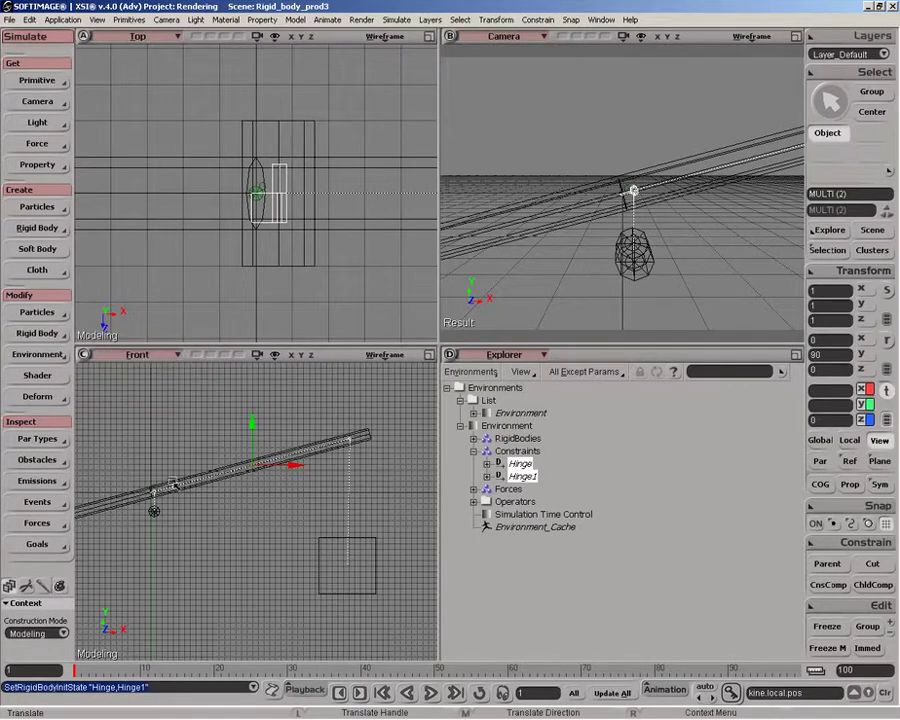
pyautogui.click(430, 693)
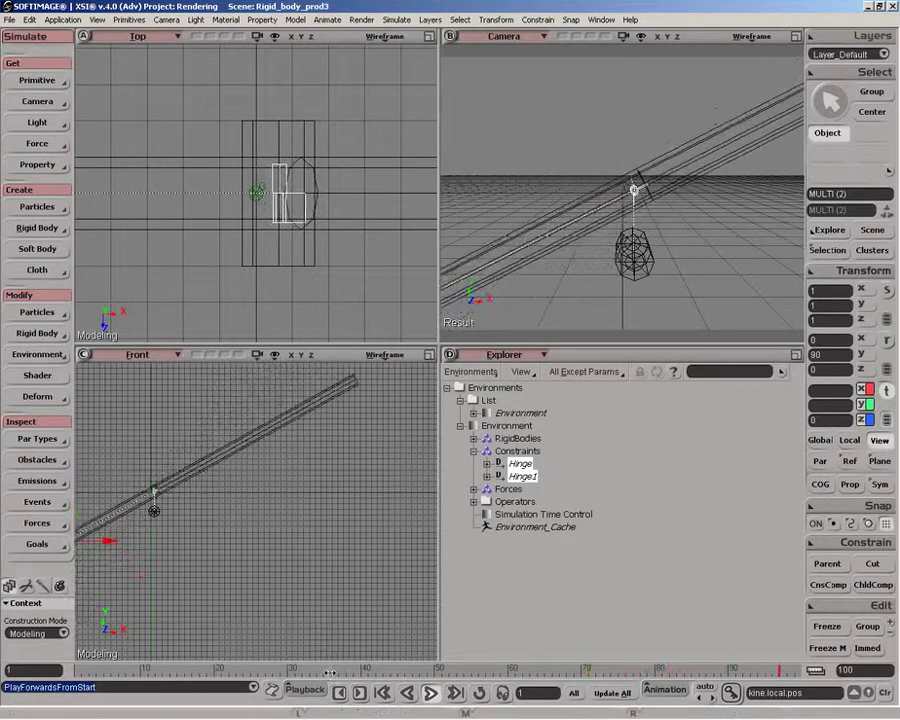
pyautogui.moveTo(121, 670); pyautogui.dragTo(59, 669)
# Step: Set the cube's mass to 1000 in its Inertial Properties
pyautogui.press('space')
pyautogui.click(322, 577)
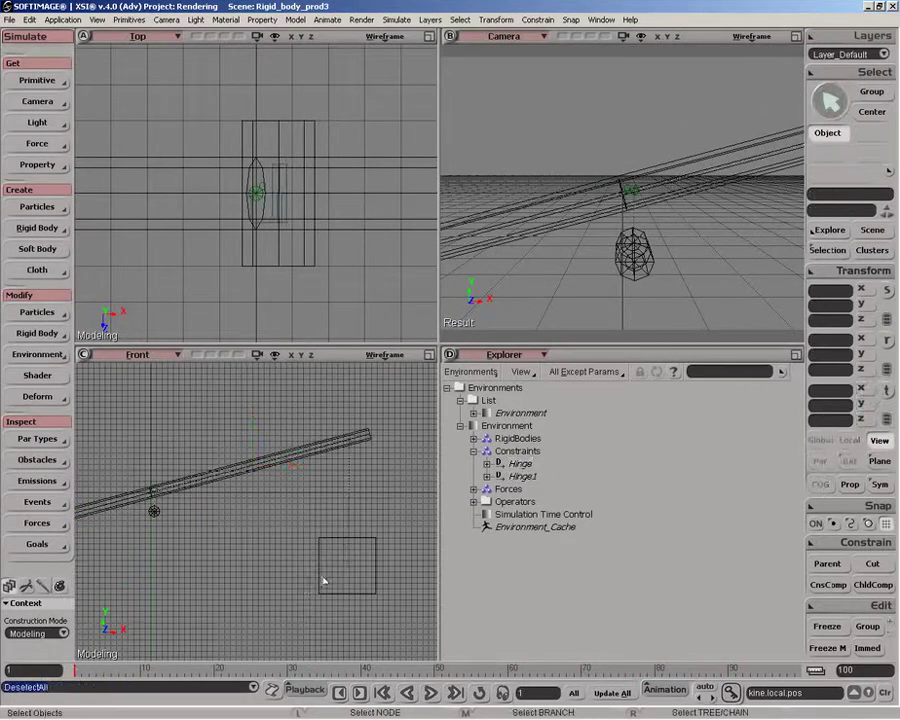
pyautogui.moveTo(300, 516); pyautogui.dragTo(328, 575)
pyautogui.click(839, 251)
pyautogui.click(631, 316)
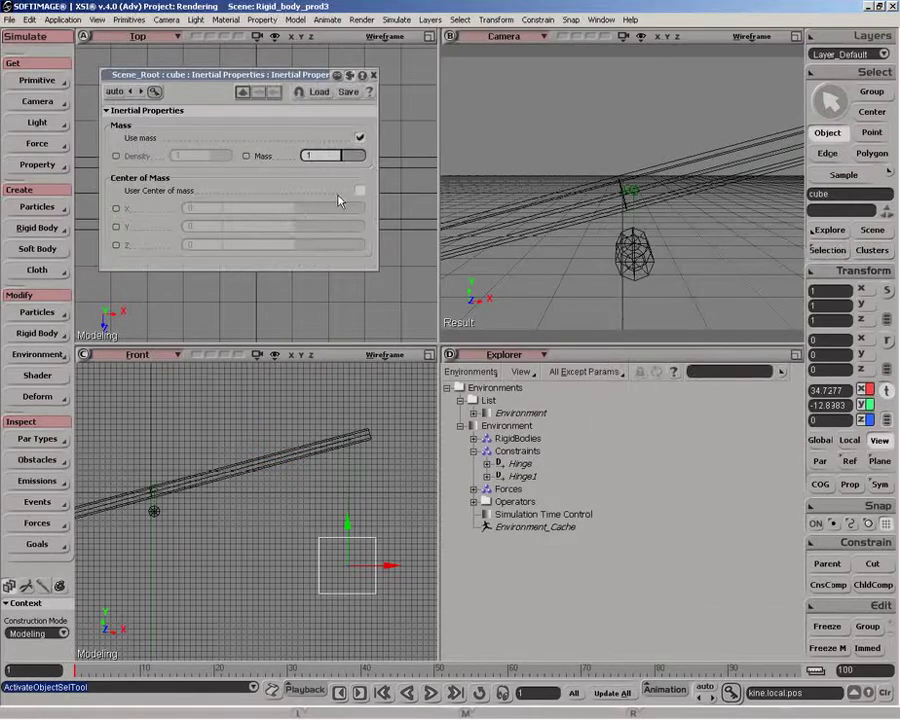
pyautogui.click(322, 156)
pyautogui.write('1000')
pyautogui.press('Return')
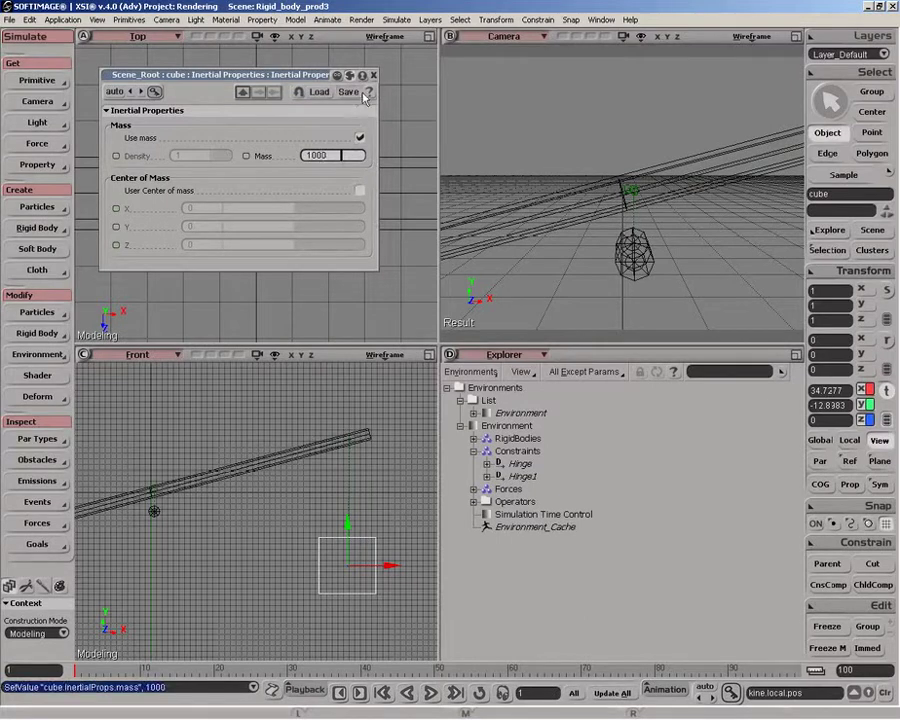
pyautogui.click(374, 76)
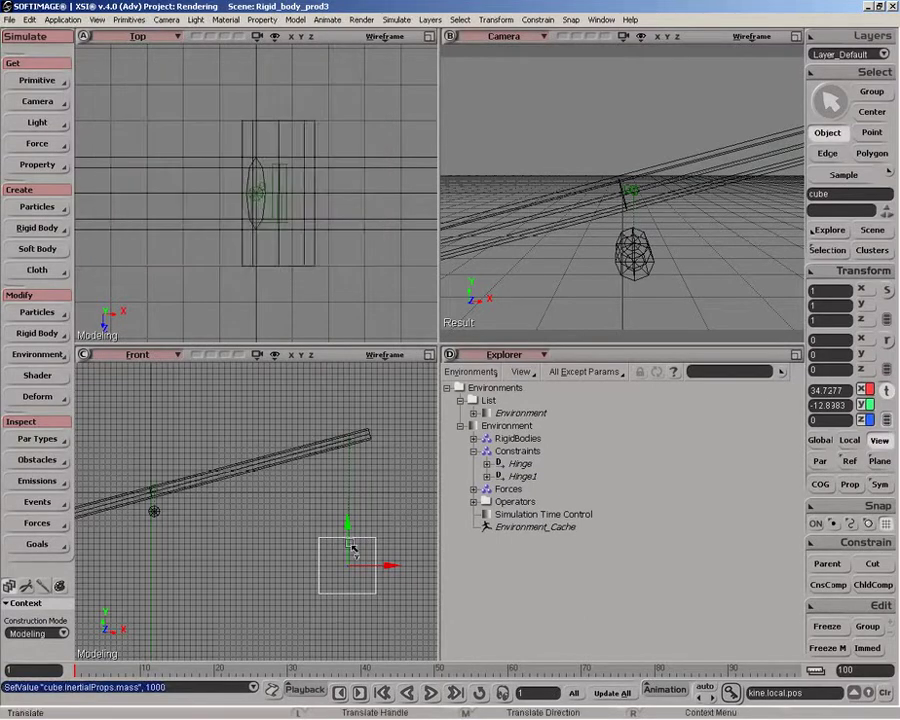
# Step: Play the simulation with the heavier cube, check the whole swing in the Front view, and return to frame 1
pyautogui.click(432, 692)
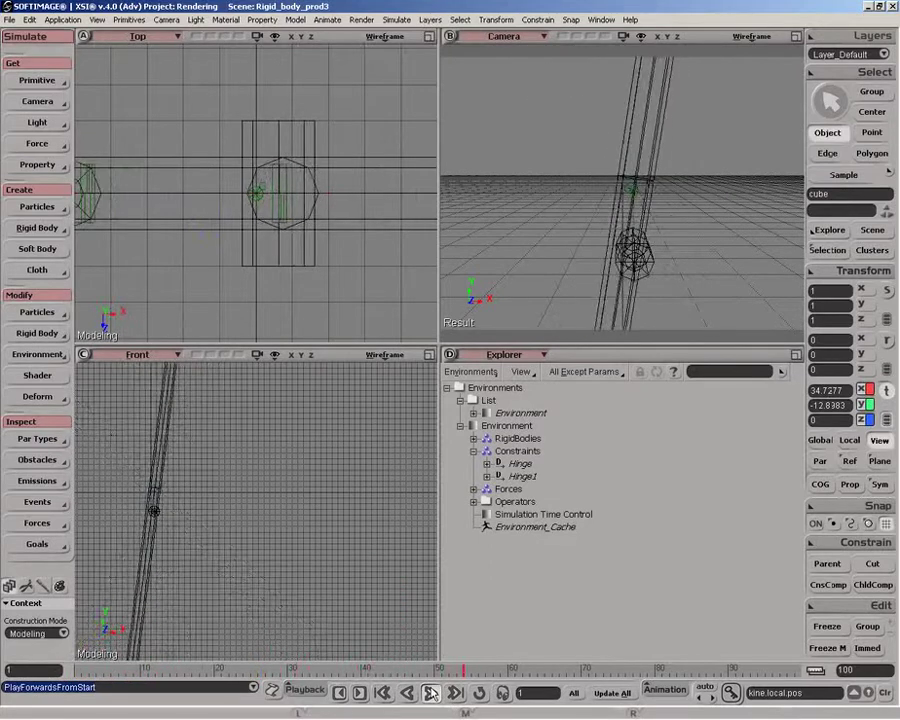
pyautogui.rightClick(262, 620)
pyautogui.click(160, 603)
pyautogui.press('z')
pyautogui.rightClick(190, 609)
pyautogui.rightClick(190, 609)
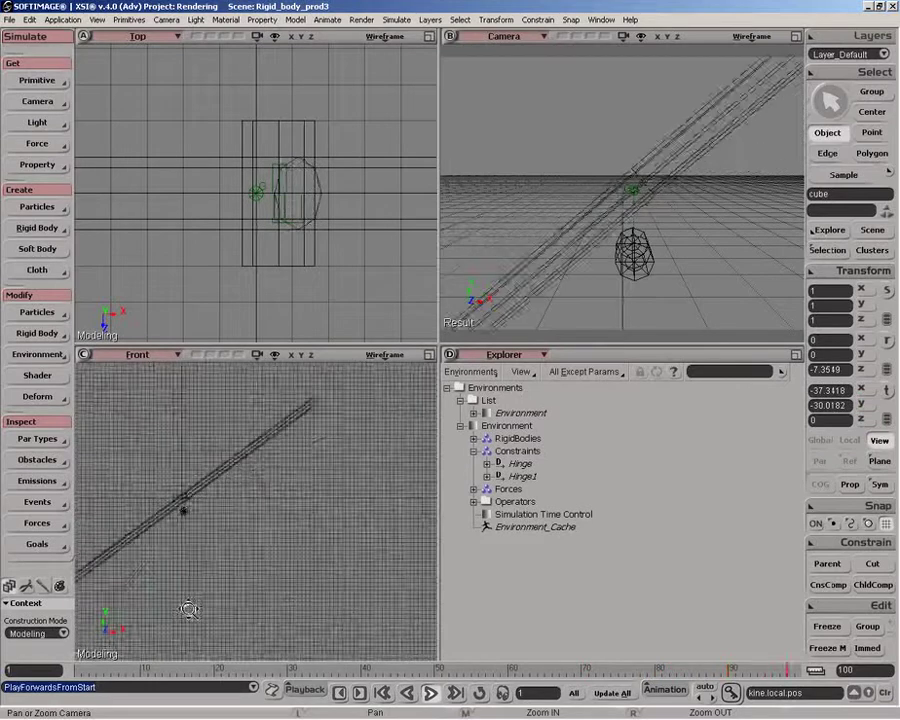
pyautogui.rightClick(189, 609)
pyautogui.moveTo(263, 670); pyautogui.dragTo(51, 663)
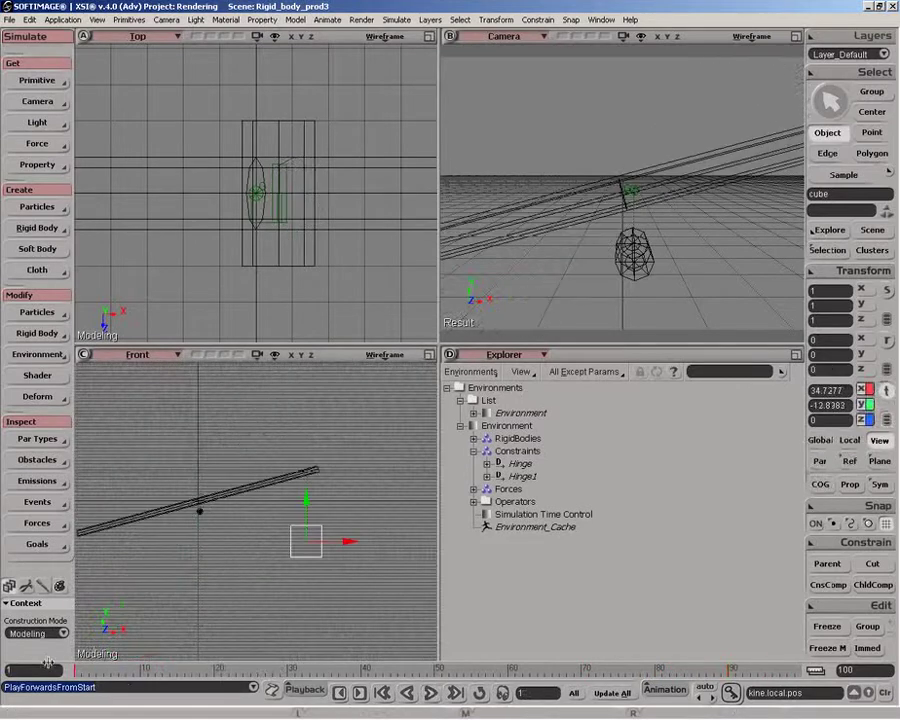
# Step: Move the cube outward to about X 38.06, Y -12.78, and set that position as its rigid body initial state
pyautogui.press('z')
pyautogui.middleClick(293, 571)
pyautogui.middleClick(292, 570)
pyautogui.moveTo(279, 557); pyautogui.dragTo(180, 560)
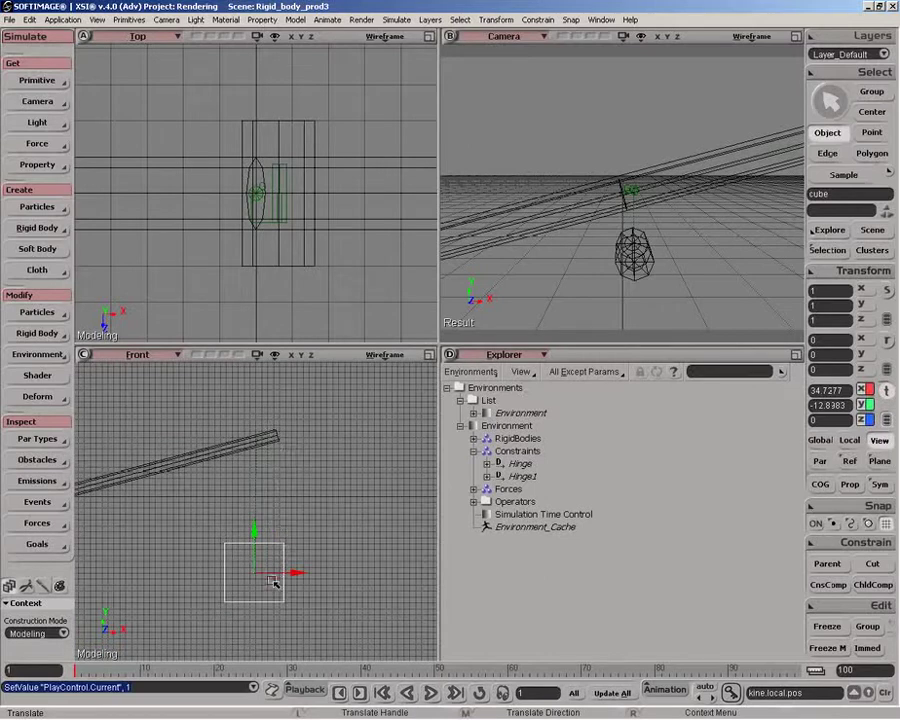
pyautogui.moveTo(258, 578); pyautogui.dragTo(276, 572)
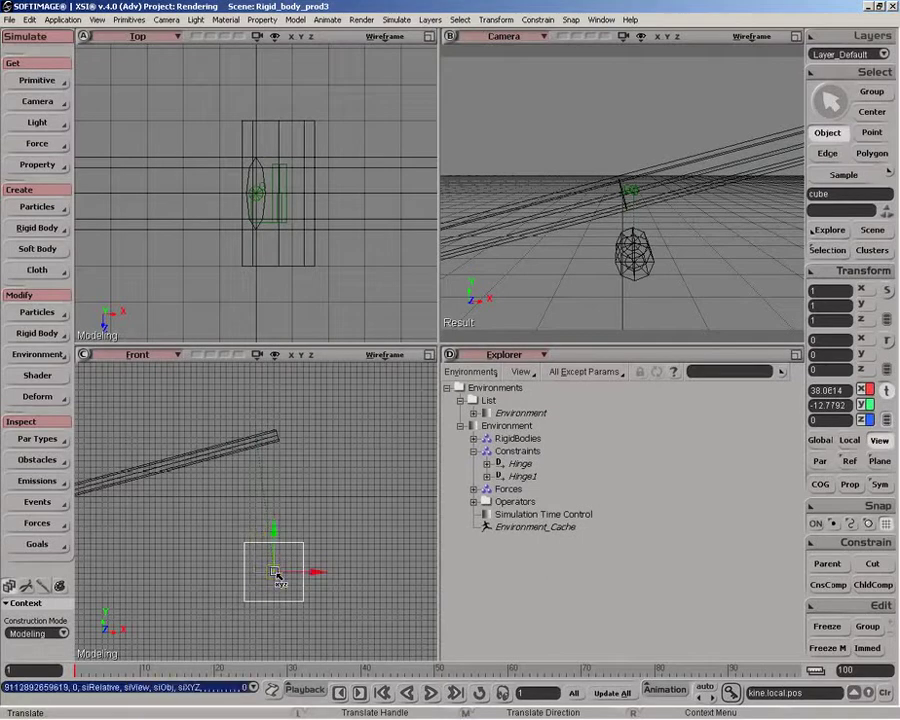
pyautogui.click(37, 333)
pyautogui.click(120, 352)
# Step: Move the cube's hinge to the beam's tip at about X 38.08, Y 10.43, and set that as its initial state
pyautogui.press('space')
pyautogui.press('v')
pyautogui.moveTo(272, 481); pyautogui.dragTo(276, 435)
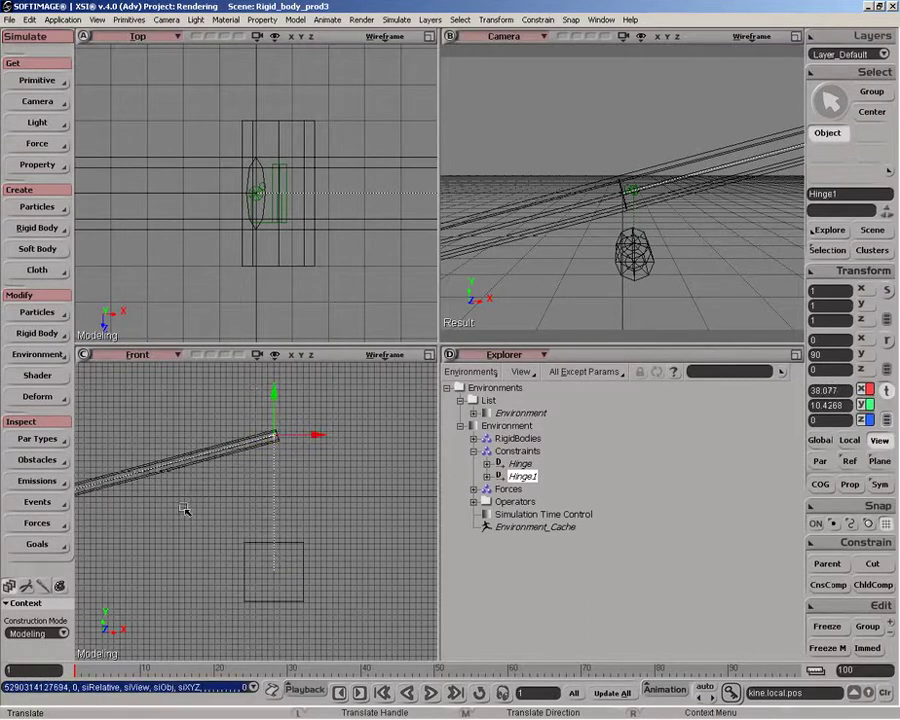
pyautogui.click(37, 333)
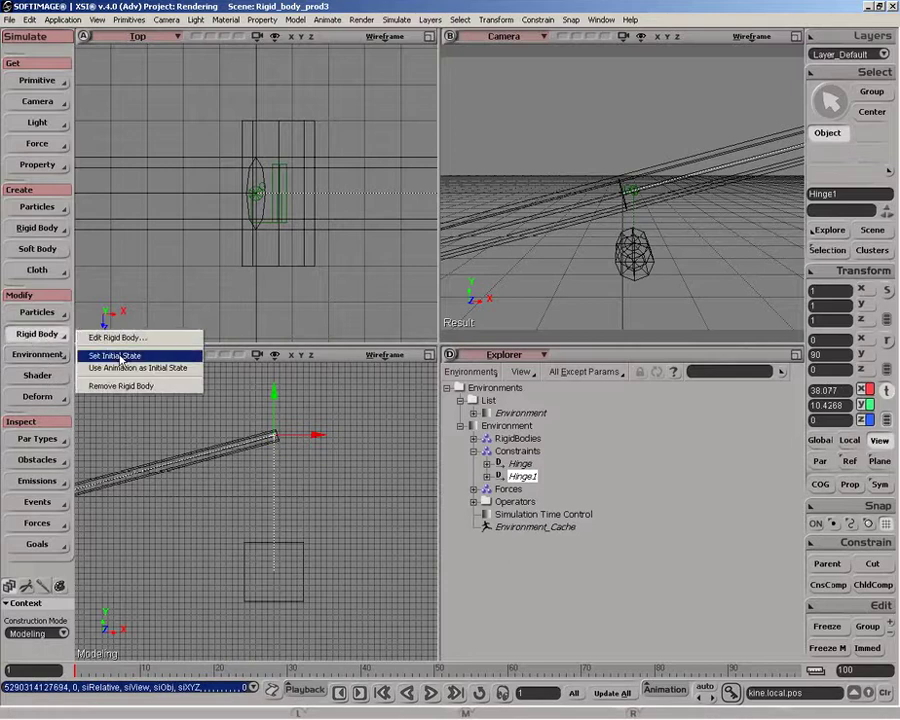
pyautogui.click(95, 350)
# Step: Play the simulation with the cube hinged at the beam's tip, watch the swing in the Front view, and return to frame 1
pyautogui.press('z')
pyautogui.rightClick(301, 533)
pyautogui.rightClick(300, 534)
pyautogui.moveTo(220, 539); pyautogui.dragTo(253, 539)
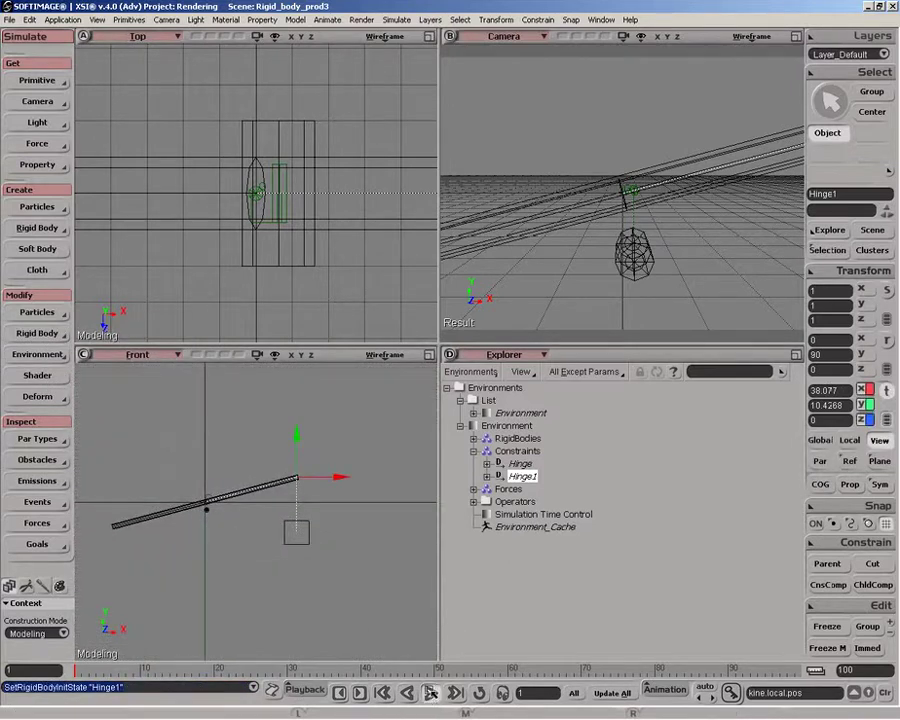
pyautogui.click(431, 693)
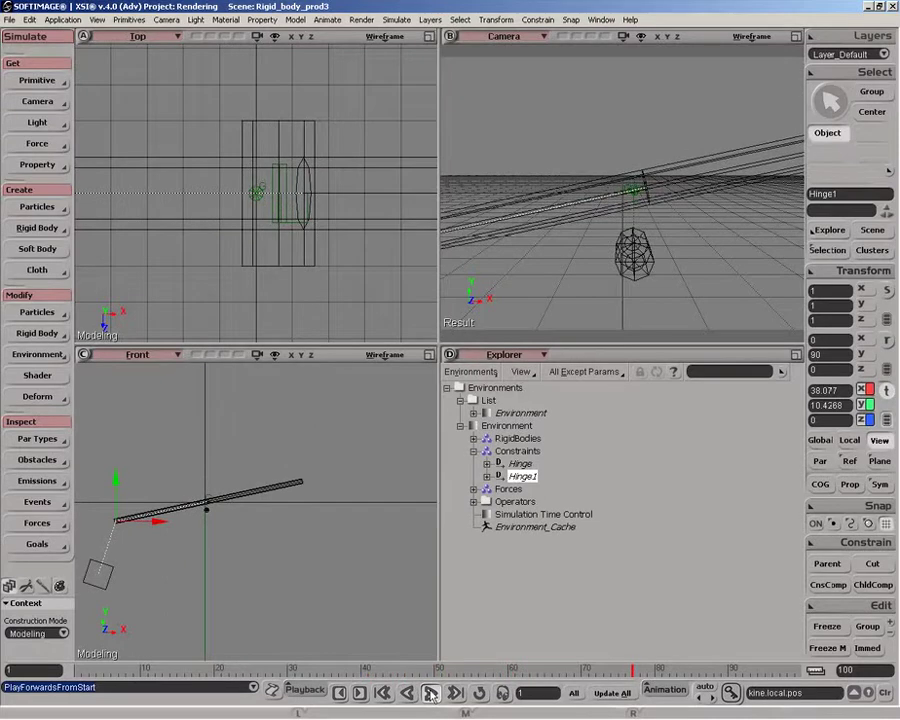
pyautogui.click(431, 694)
pyautogui.click(75, 671)
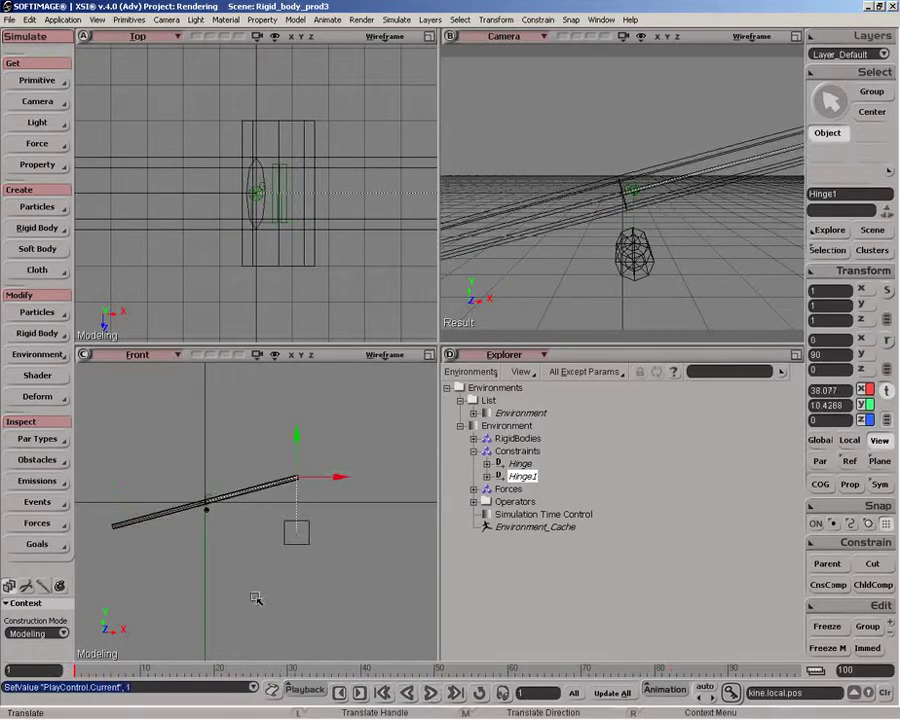
# Step: Lower the spring and damping of the cube's hinge to their minimum in its Rigid Dynamics Cns properties
pyautogui.press('z')
pyautogui.middleClick(287, 550)
pyautogui.middleClick(289, 549)
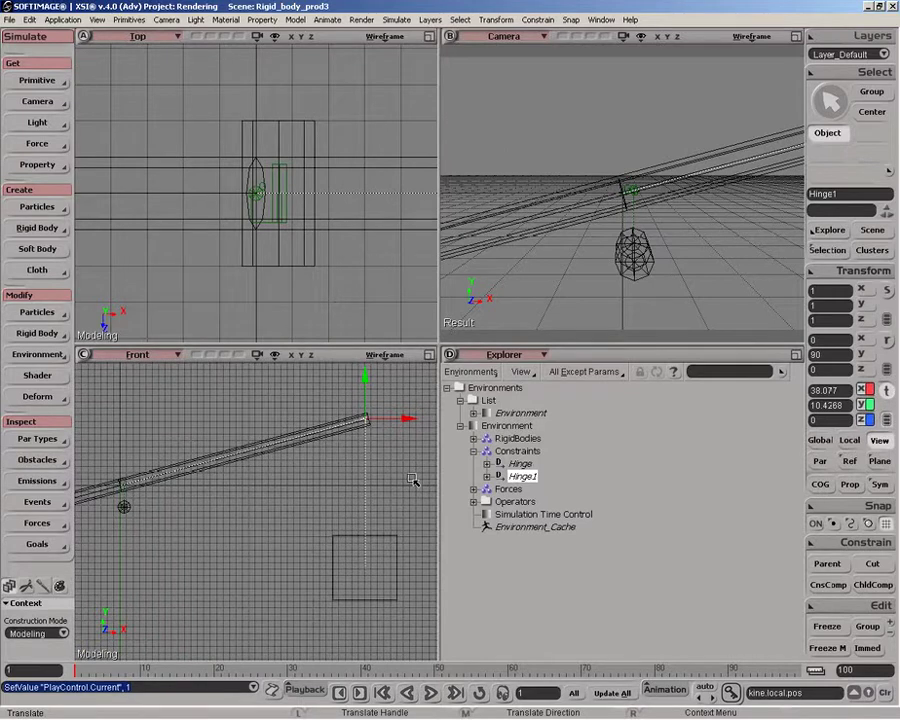
pyautogui.click(812, 250)
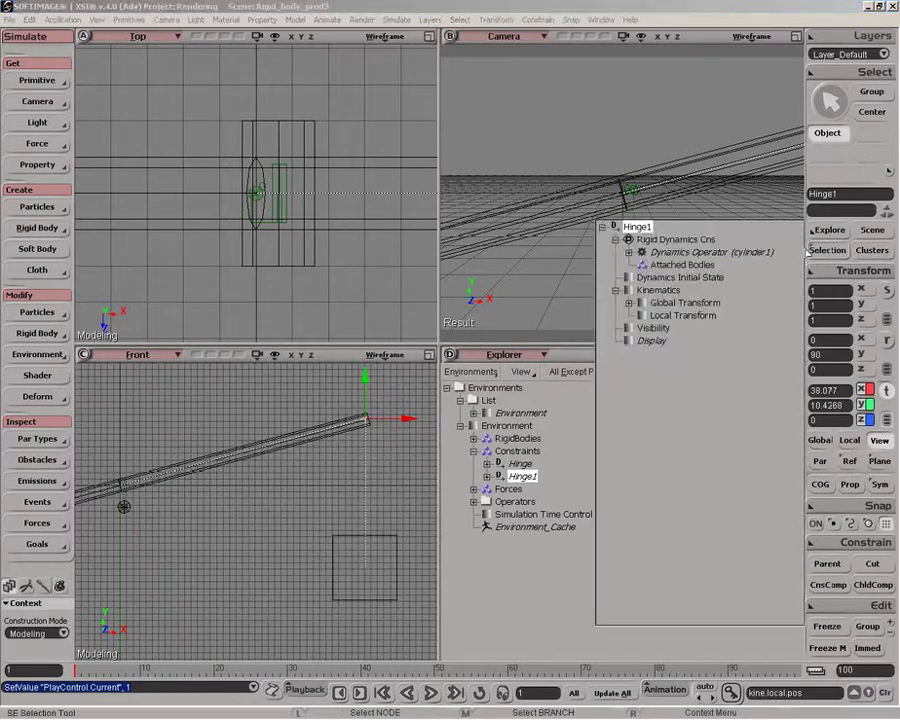
pyautogui.click(627, 240)
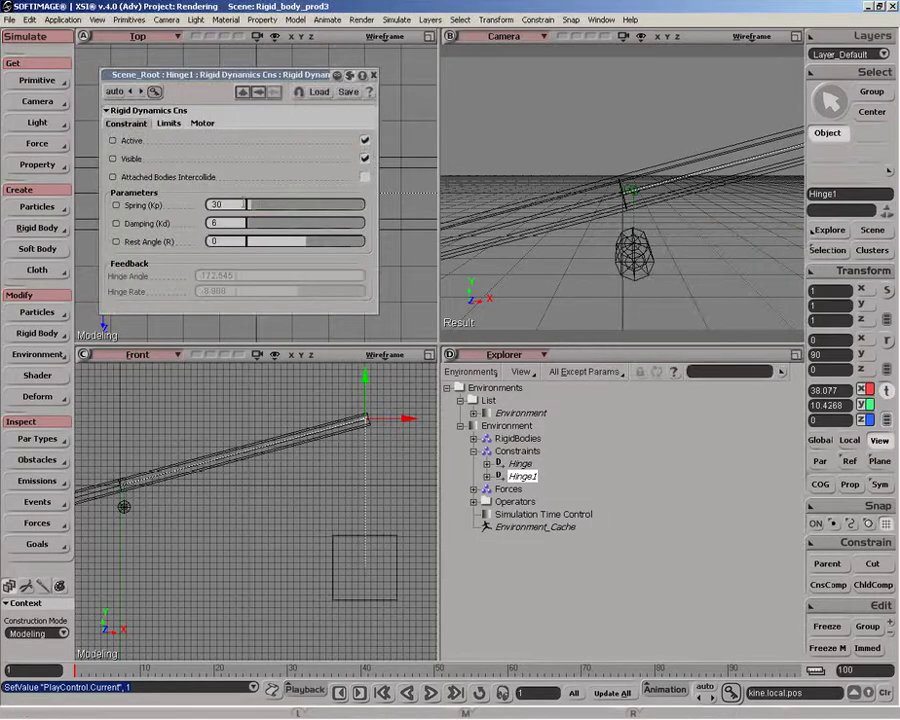
pyautogui.moveTo(253, 208); pyautogui.dragTo(209, 224)
# Step: Lower the beam's central pivot hinge spring to its minimum and set its damping to 0, and close the properties
pyautogui.click(519, 464)
pyautogui.moveTo(227, 213); pyautogui.dragTo(209, 224)
pyautogui.click(373, 75)
# Step: Frame the whole beam and cube in the Front view for playing the simulation with the reduced hinge settings
pyautogui.press('z')
pyautogui.moveTo(325, 564); pyautogui.dragTo(310, 570, button='right')
pyautogui.moveTo(310, 570); pyautogui.dragTo(342, 576)
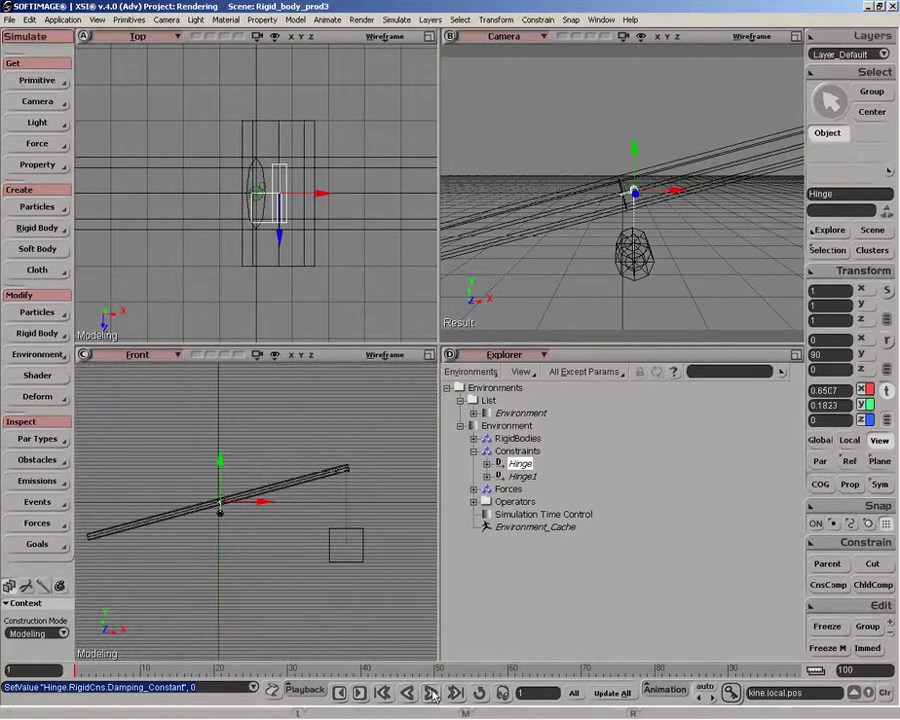